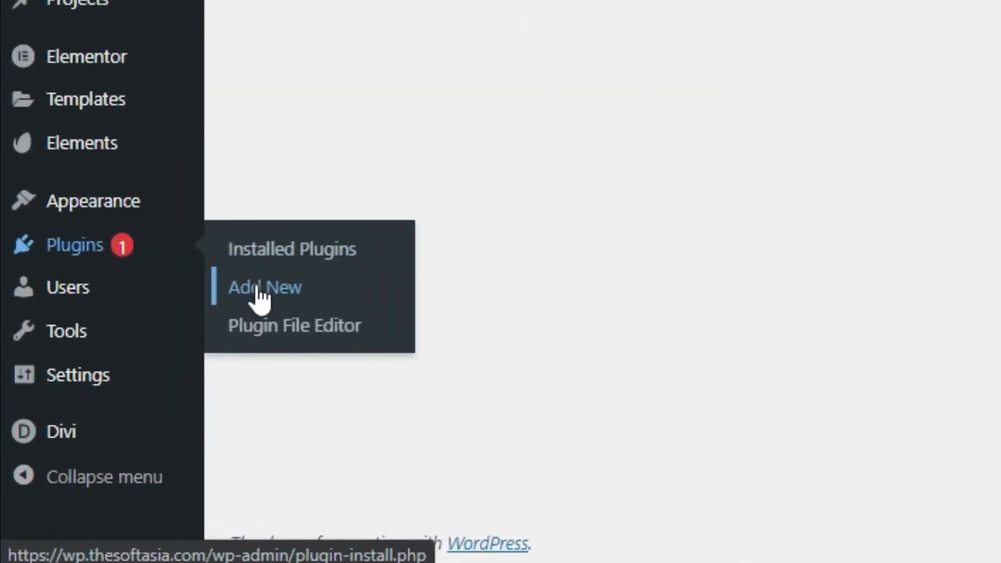
Step: Search Add Plugins for 'Supreme Modules Lite', note its author and 100,000 installs, and install it
click(261, 299)
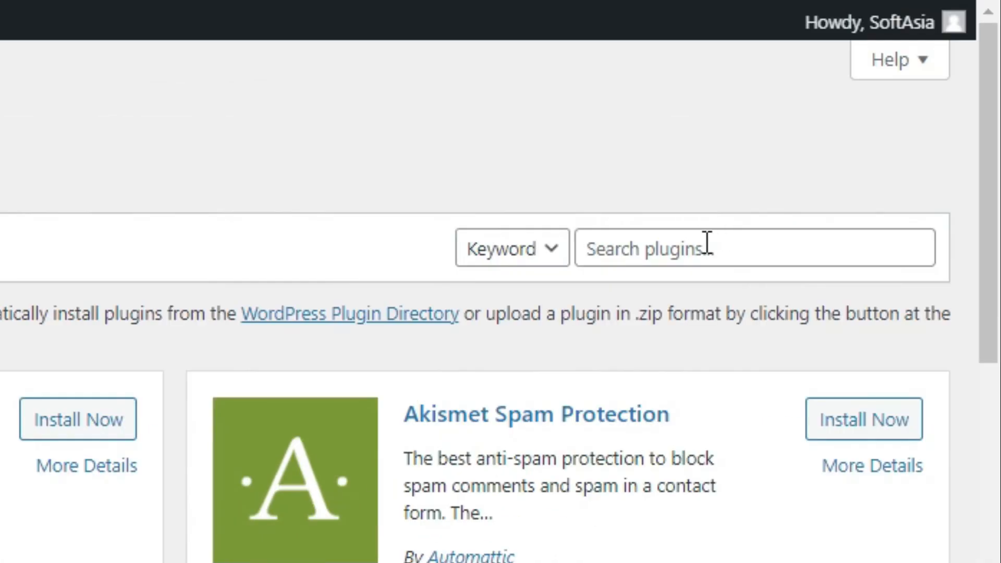
click(706, 243)
text(Supreme Modules Lite)
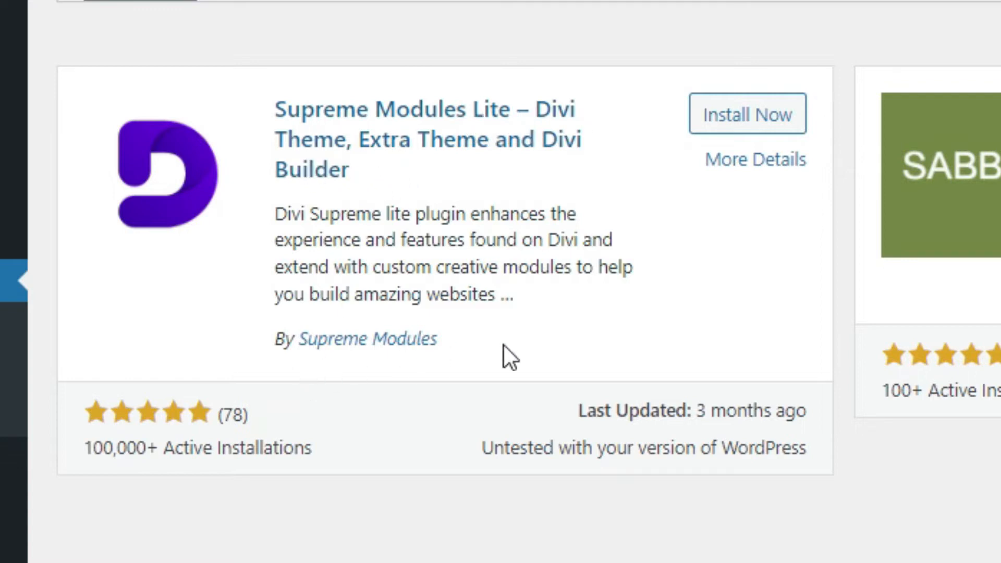
drag(503, 346, 320, 348)
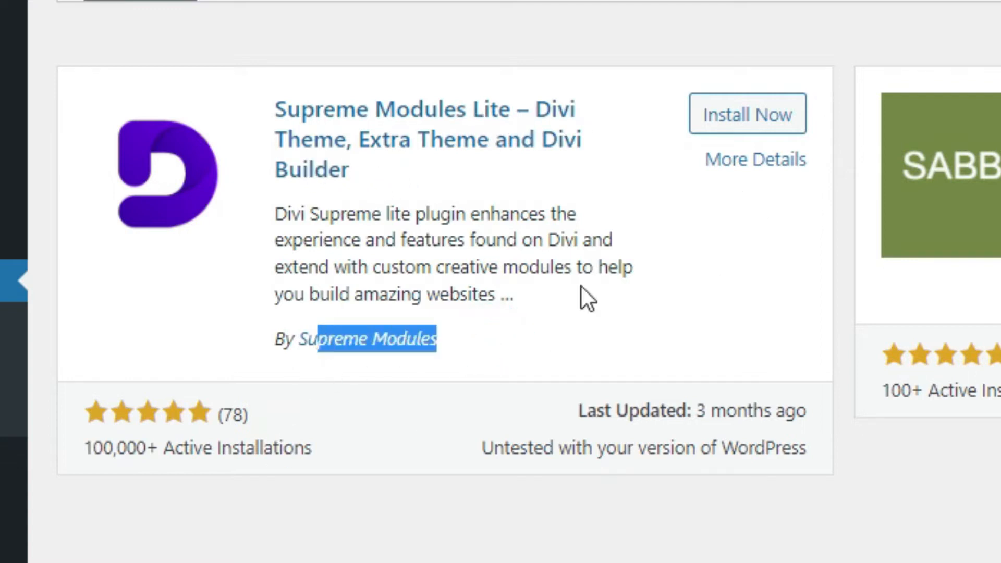
click(413, 426)
drag(85, 447, 146, 450)
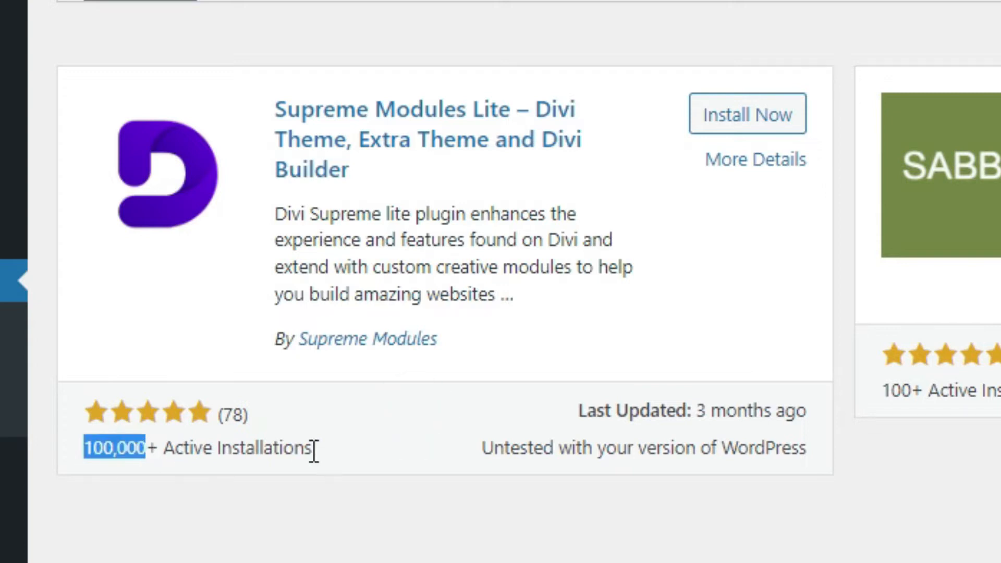
click(757, 126)
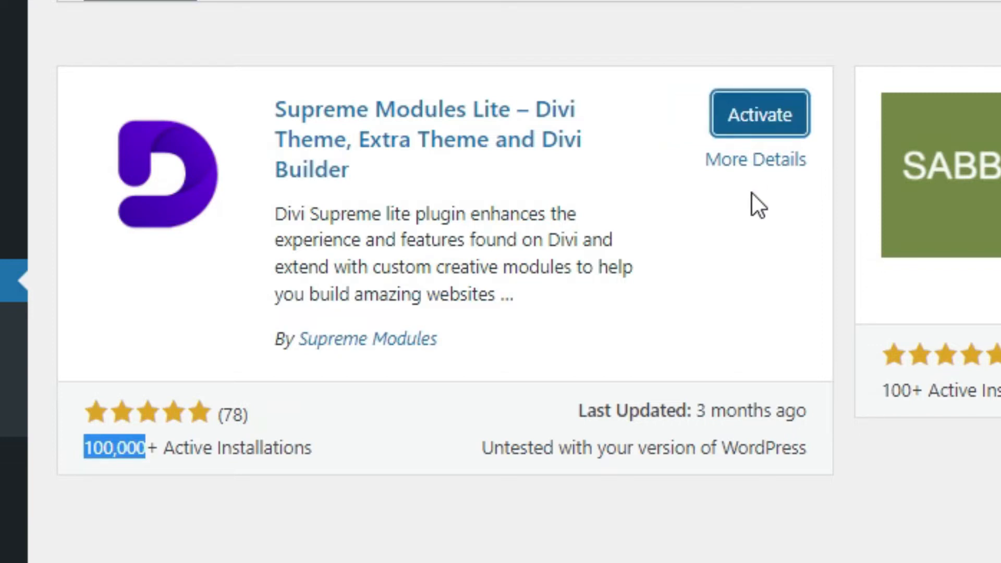
Step: Activate the newly installed Supreme Modules Lite plugin and return to the admin Dashboard
click(764, 116)
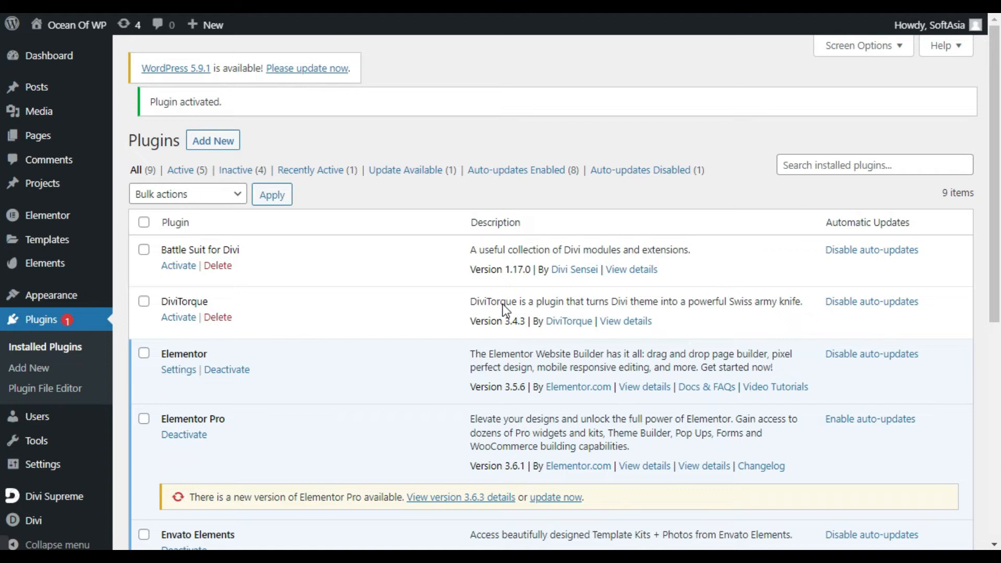
mouse_move(48, 57)
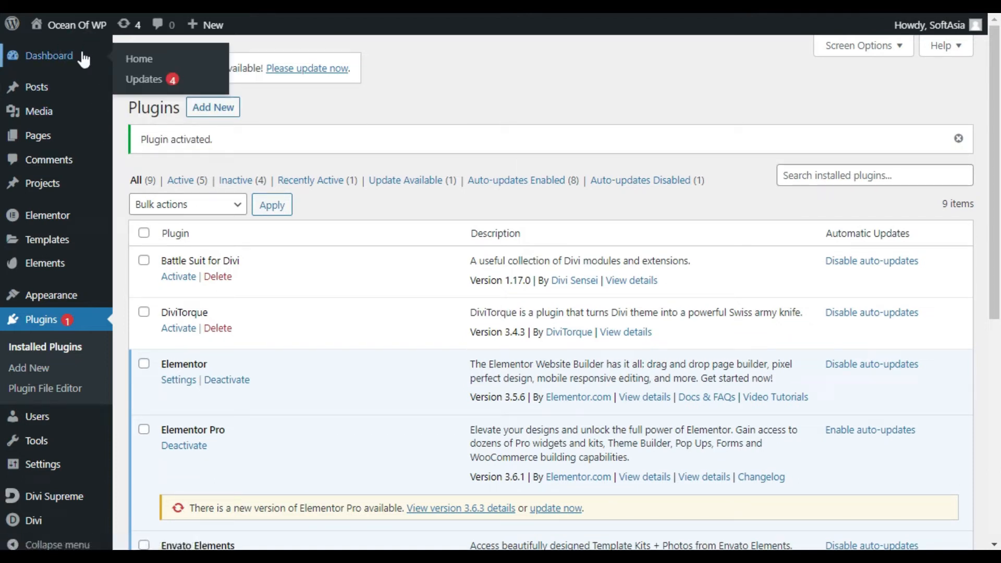
click(83, 60)
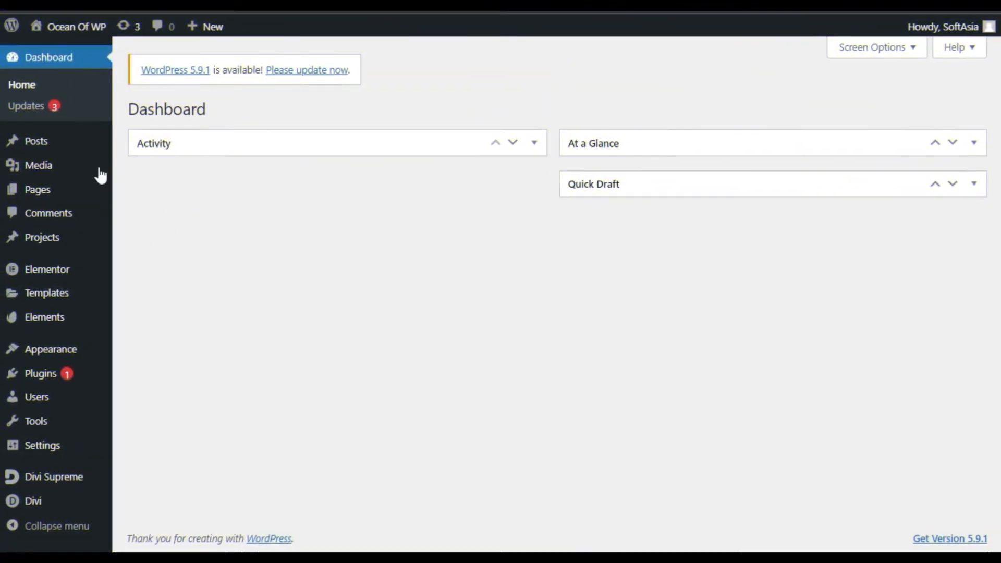
mouse_move(37, 141)
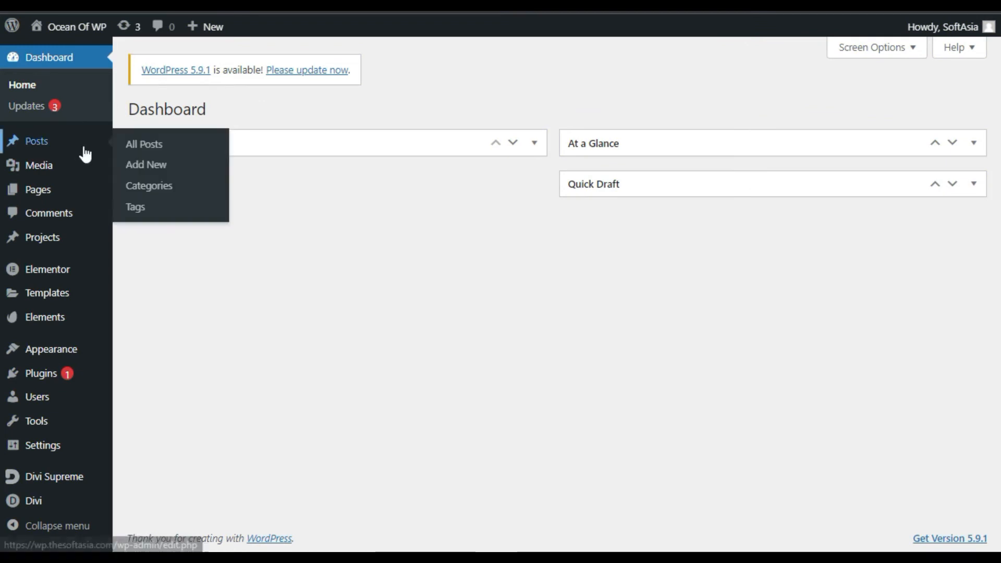
Step: Title the new post 'Typing Style' and launch the Divi Builder on it
click(145, 164)
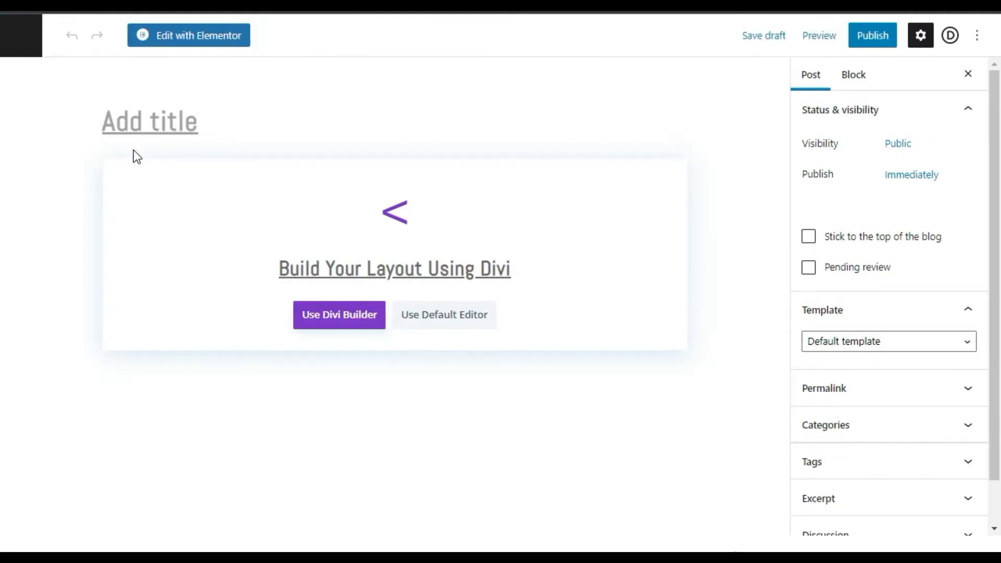
text(Ayp)
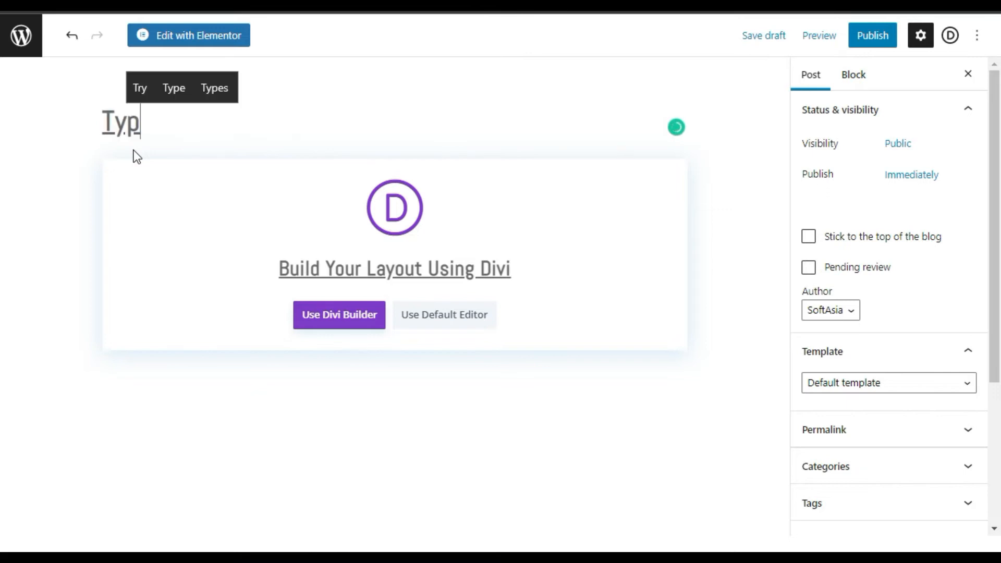
text(ing Style)
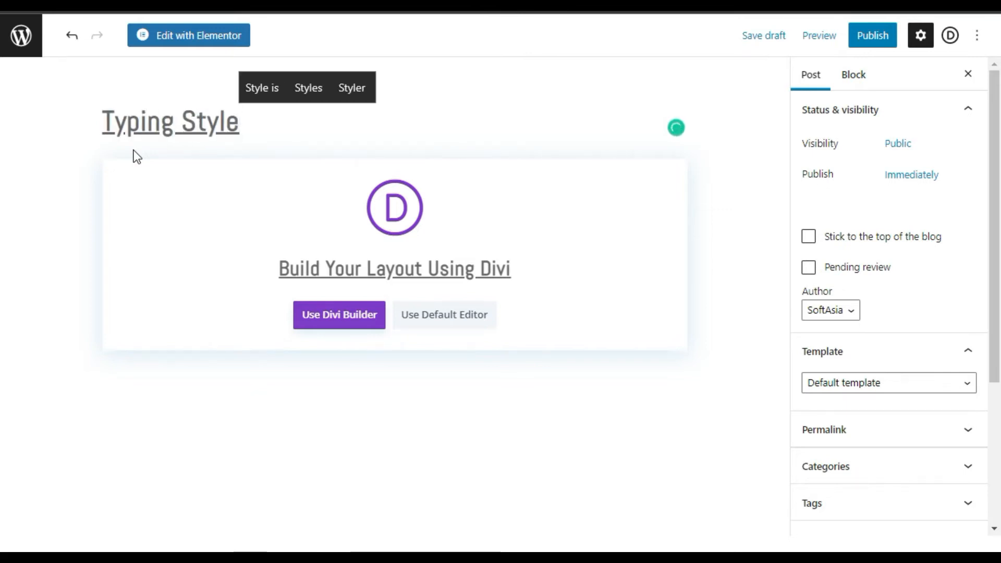
click(333, 313)
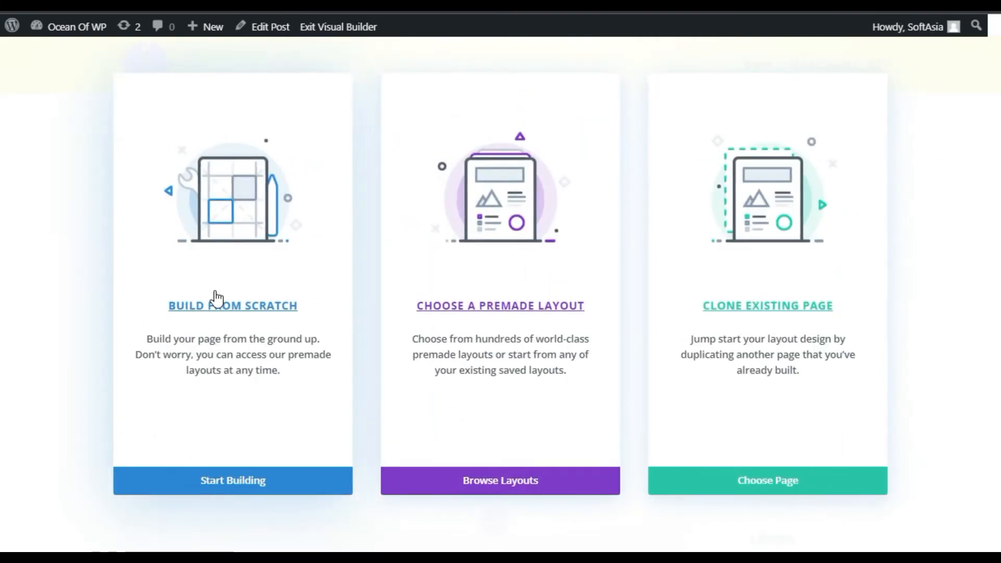
Step: Build the layout from scratch with a single full-width one-column row
click(208, 473)
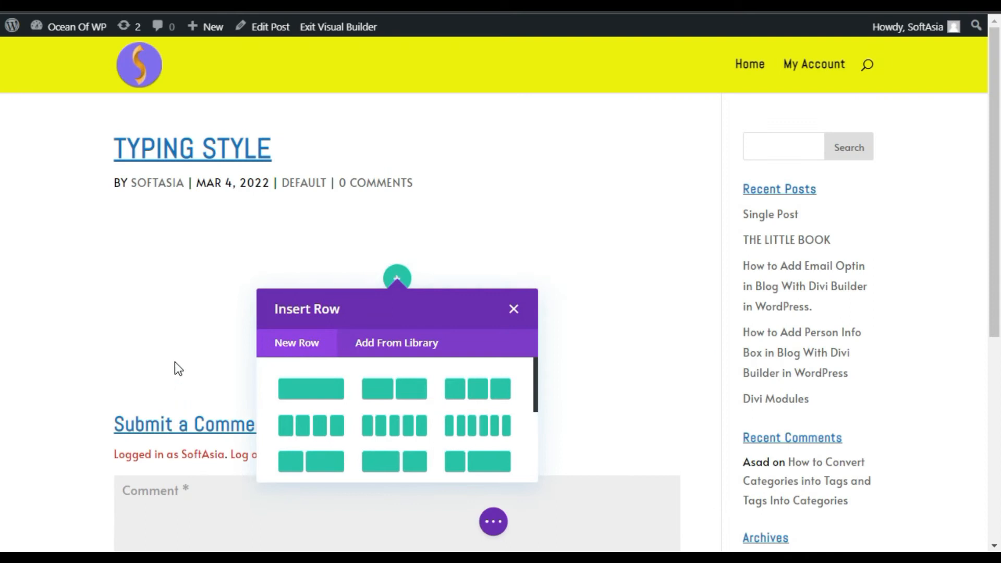
click(302, 393)
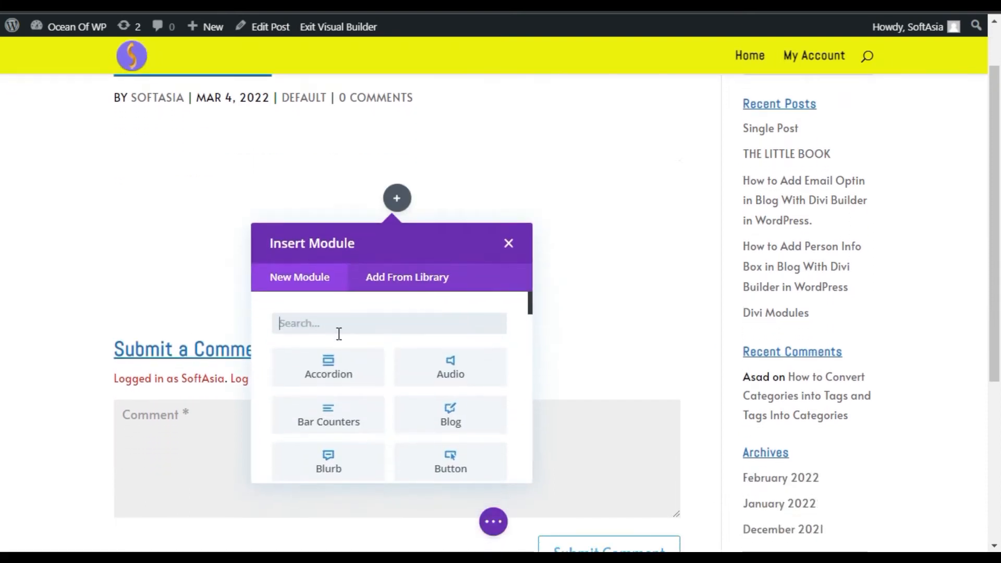
scroll(357, 370, down, 5)
scroll(357, 370, down, 10)
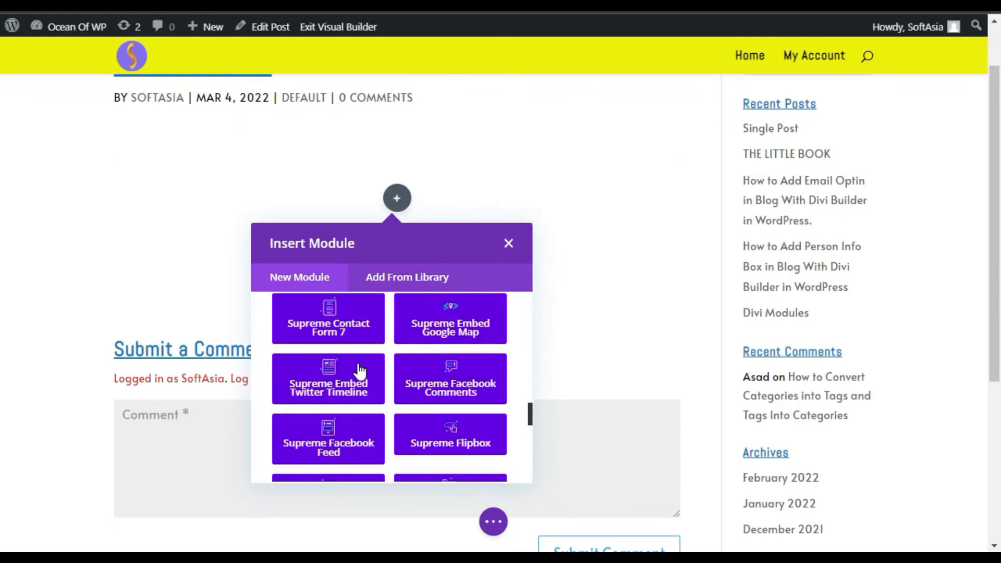
scroll(356, 371, up, 3)
scroll(356, 371, down, 3)
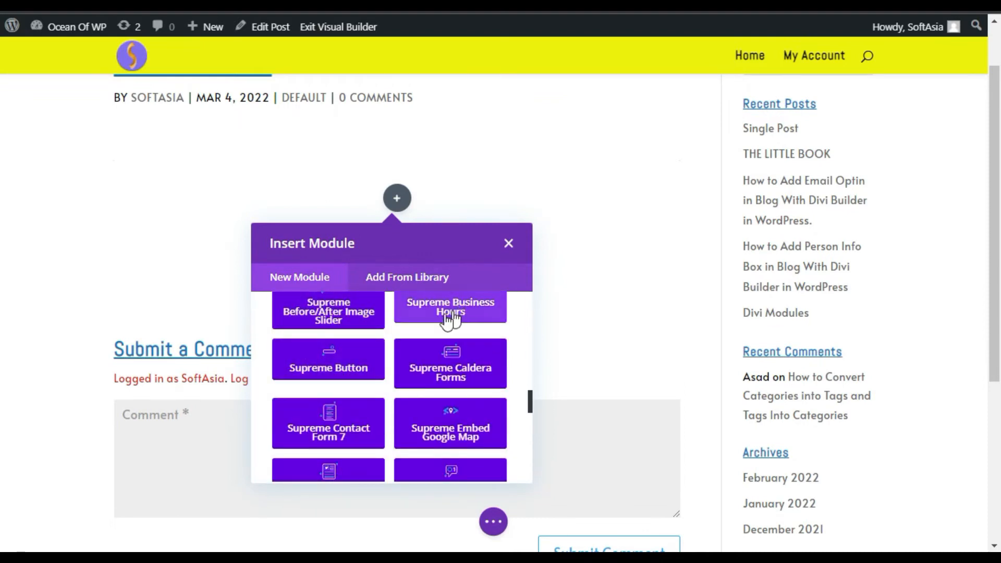
scroll(380, 368, down, 2)
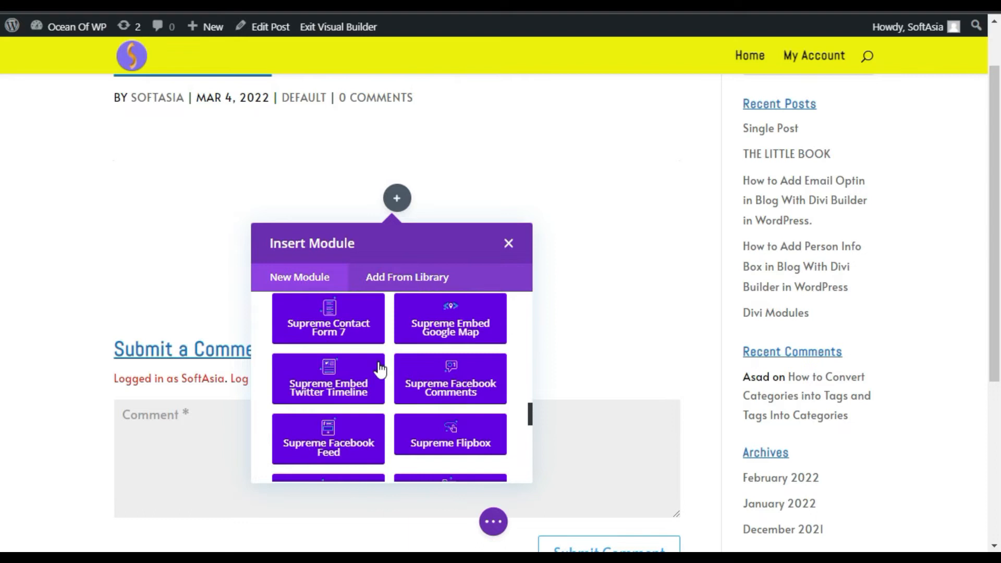
scroll(368, 365, down, 2)
scroll(355, 372, down, 5)
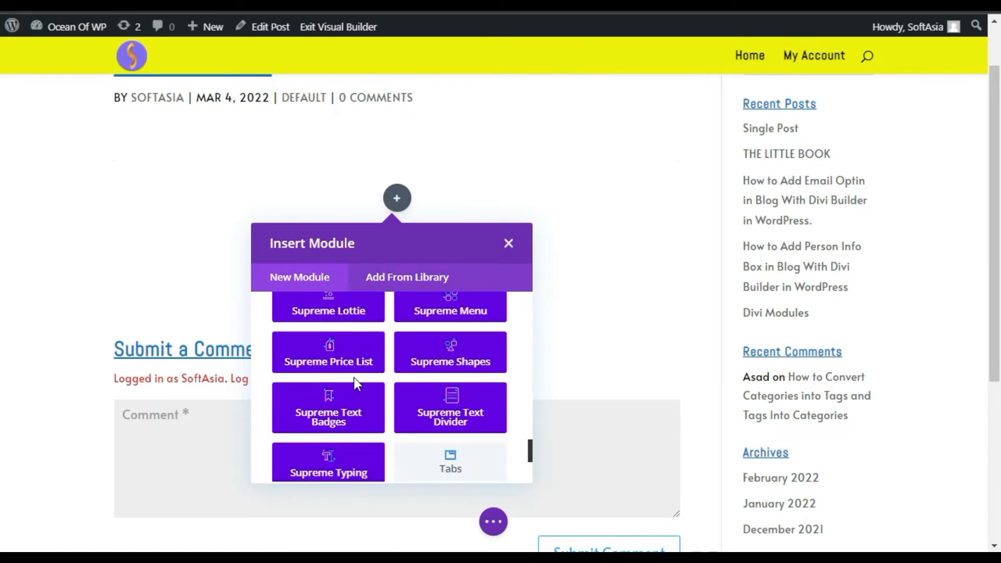
scroll(421, 450, down, 2)
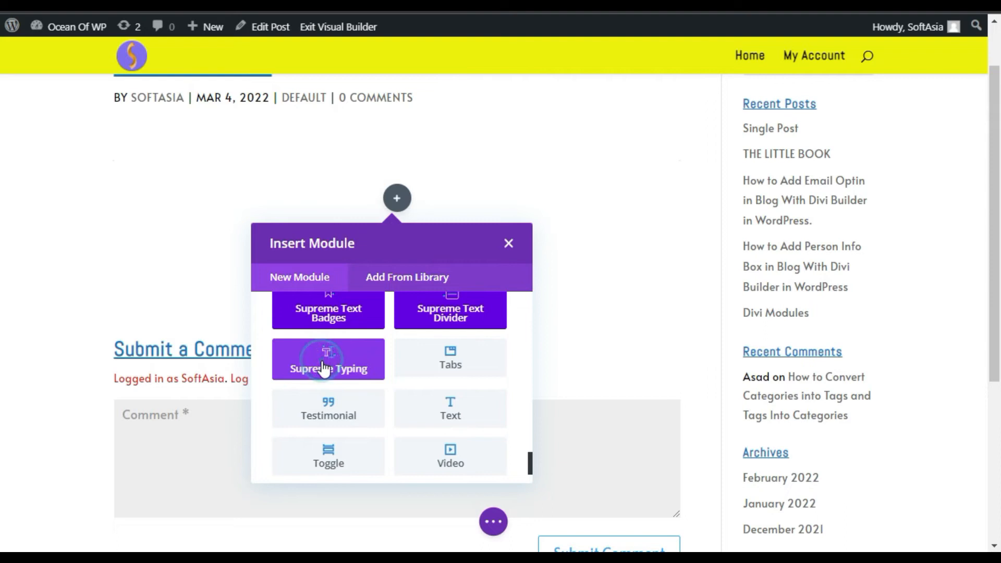
Step: Add a Supreme Typing module with the three '|'-separated phrases and expand its Typing Options
click(324, 369)
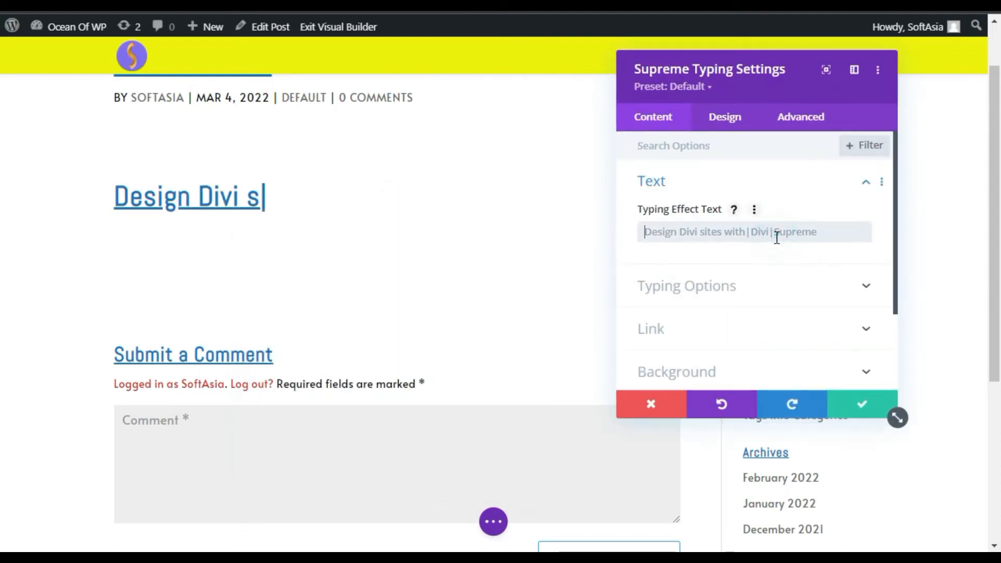
text(This is My First Blog | By th)
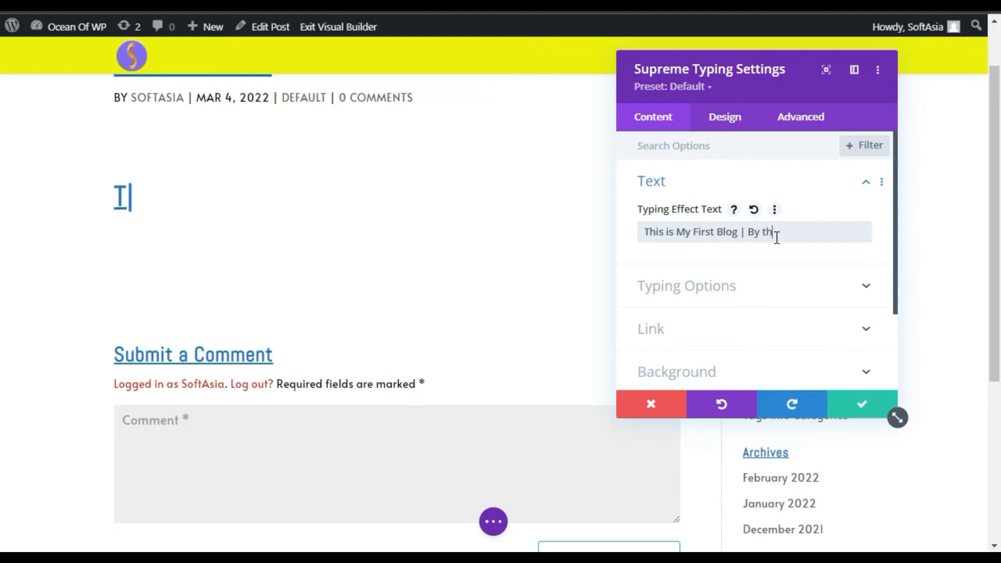
text( e softasia |)
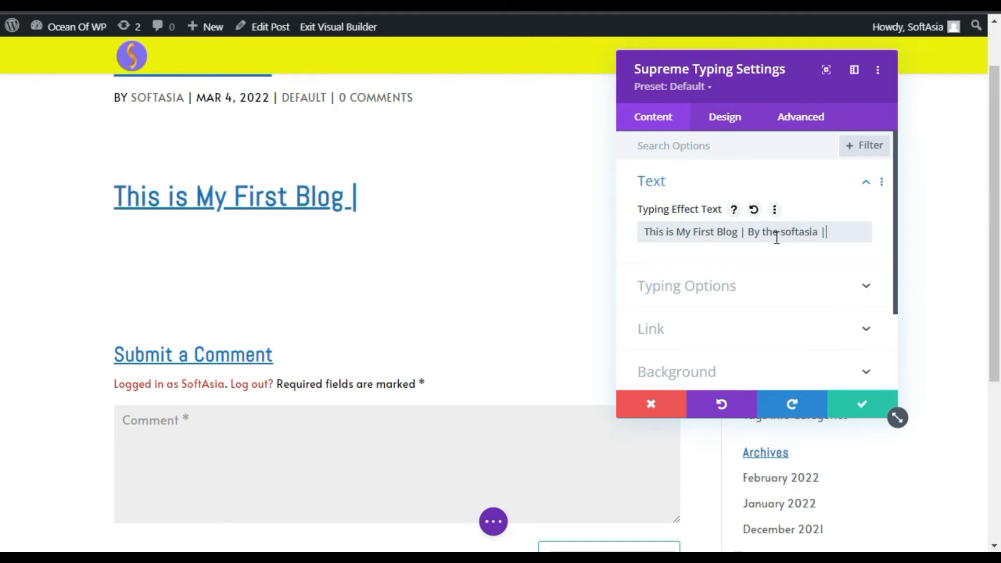
text(on )
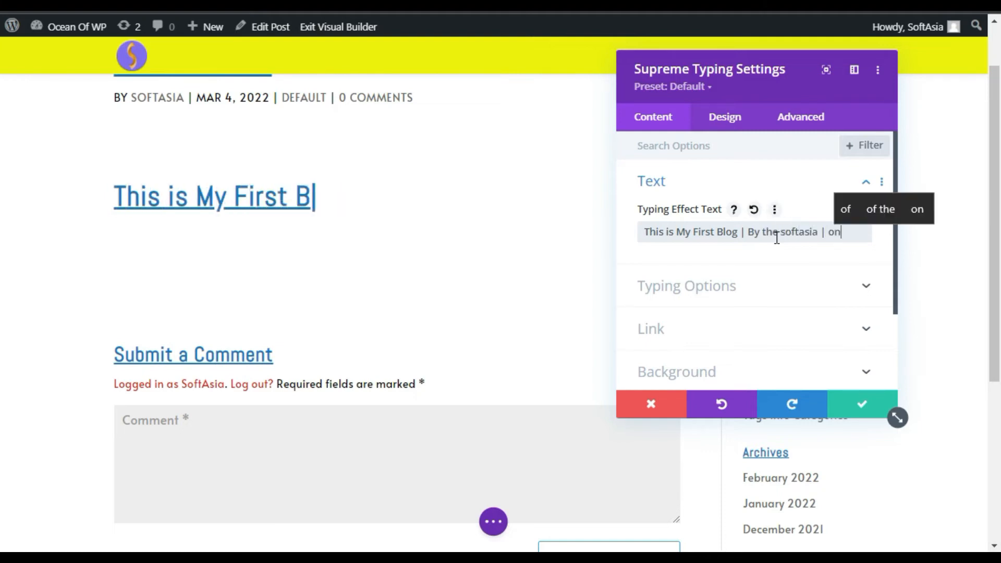
text(Mar)
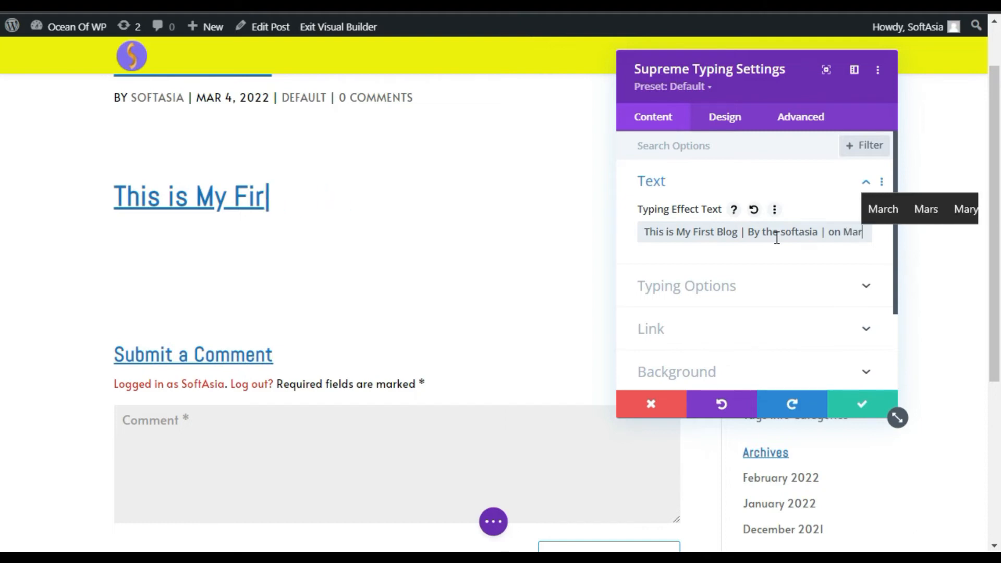
text(ch 4th)
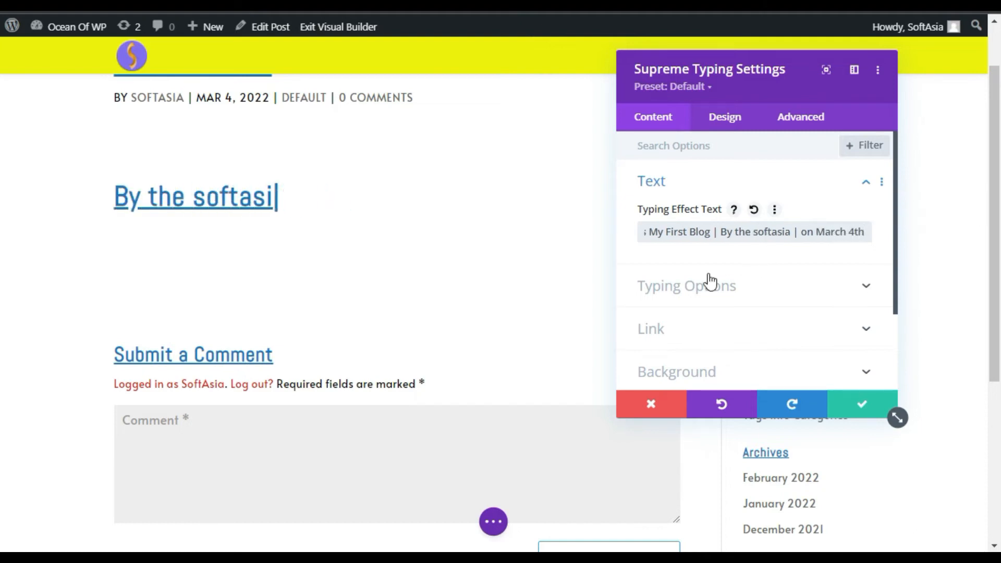
click(703, 279)
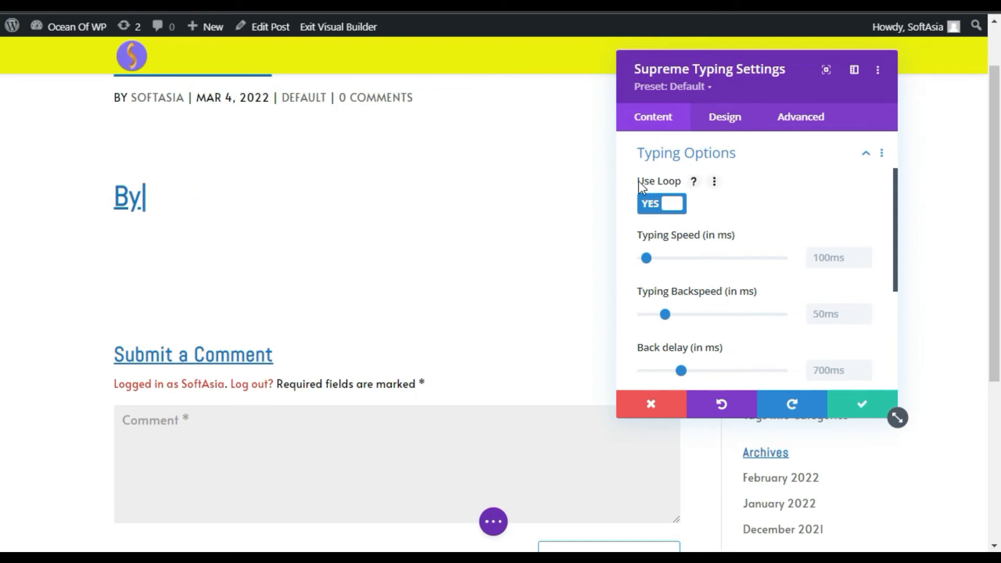
Step: Set Use Loop to YES and raise the back delay to 1000ms
click(638, 181)
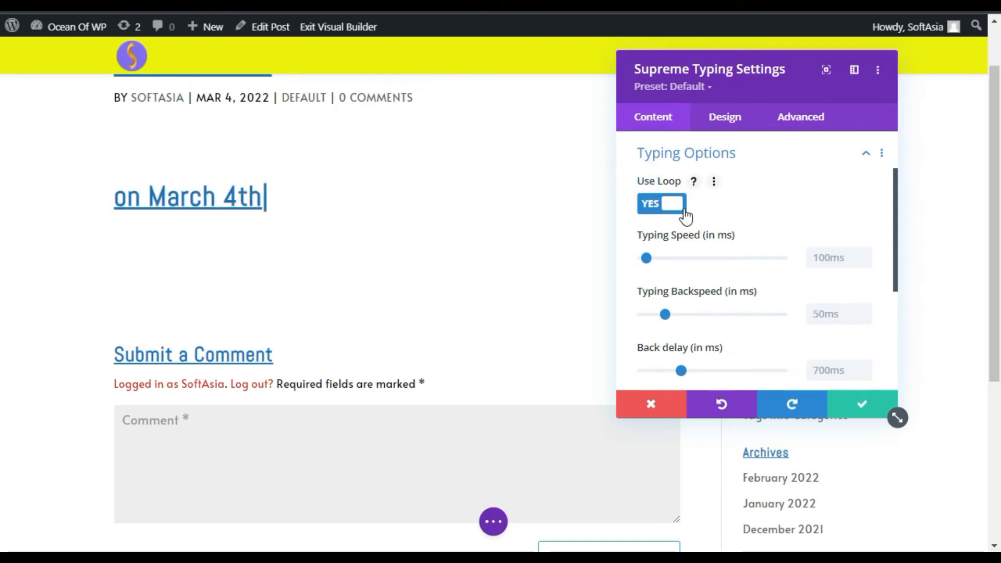
scroll(694, 259, down, 2)
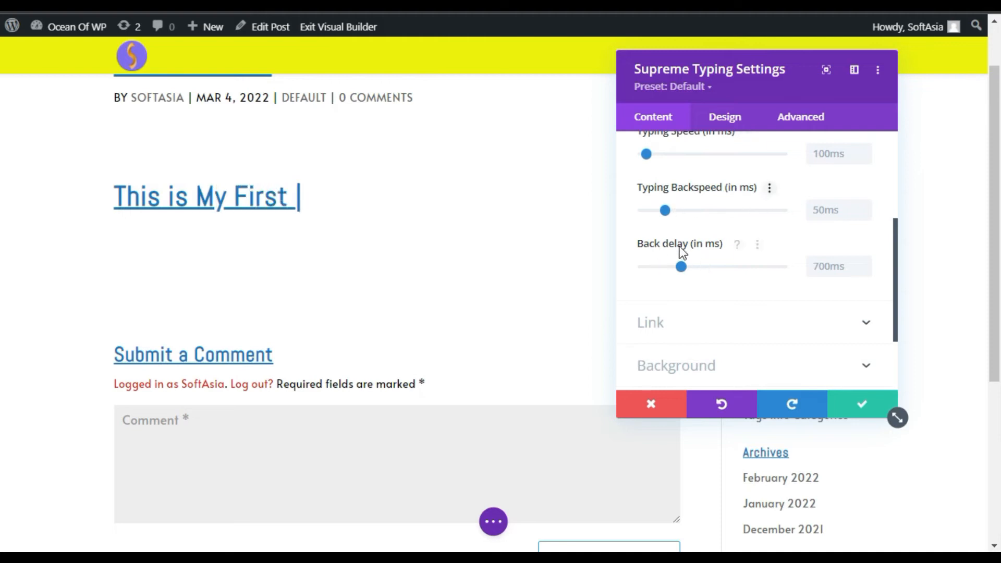
click(814, 267)
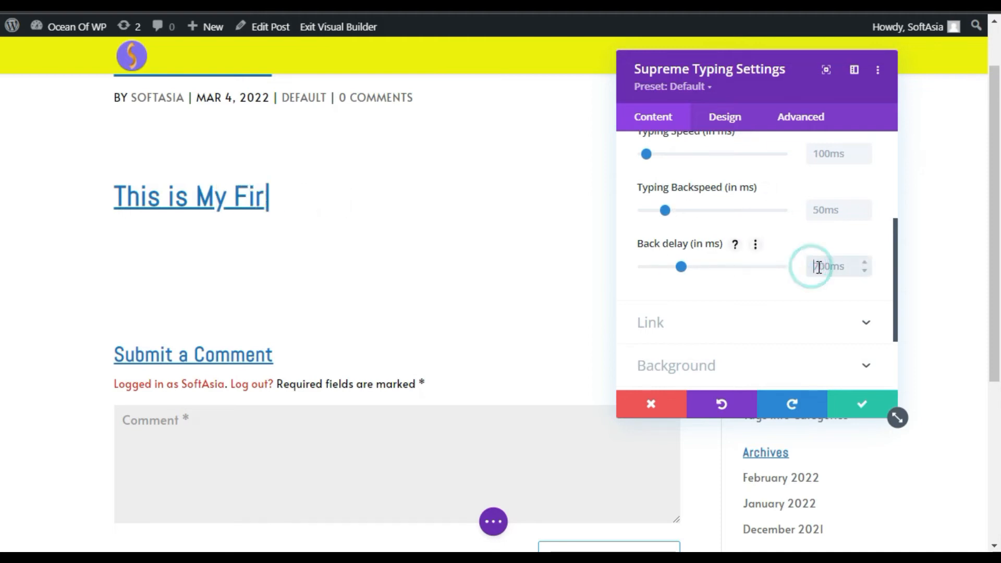
text(1000ms)
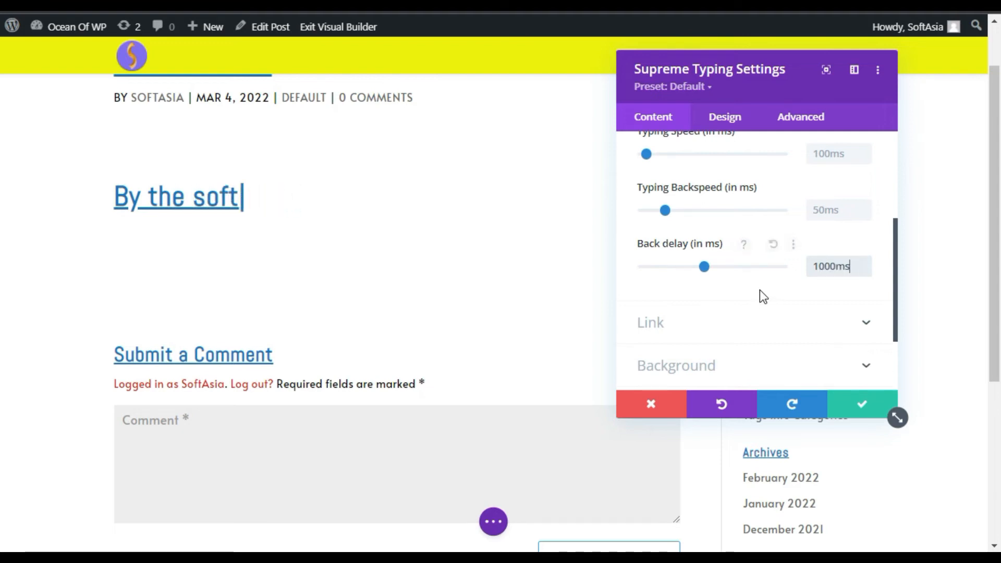
click(739, 296)
scroll(740, 307, up, 1)
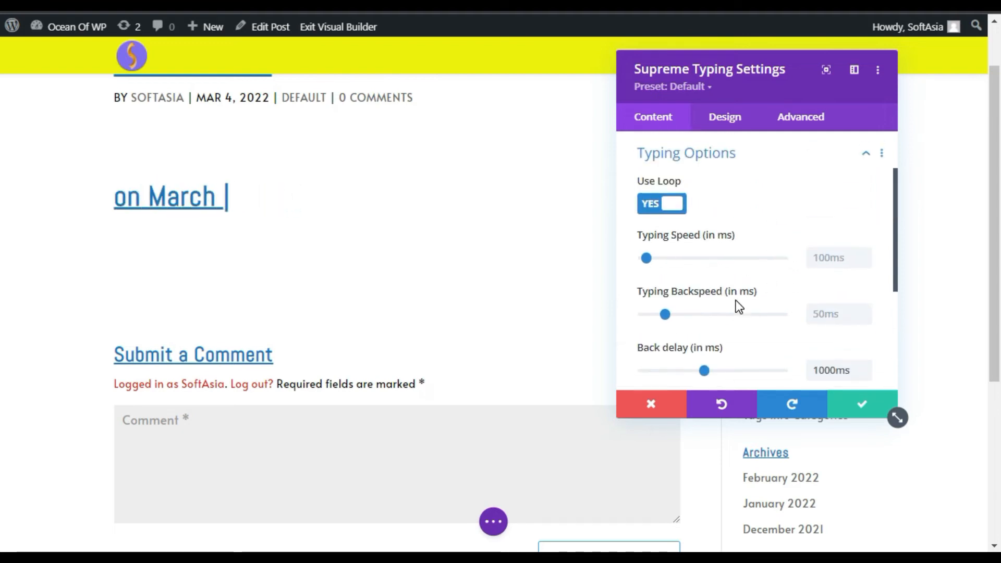
scroll(738, 307, down, 3)
Step: In Design > Main Text, try heading levels and choose the Acme main font
click(717, 121)
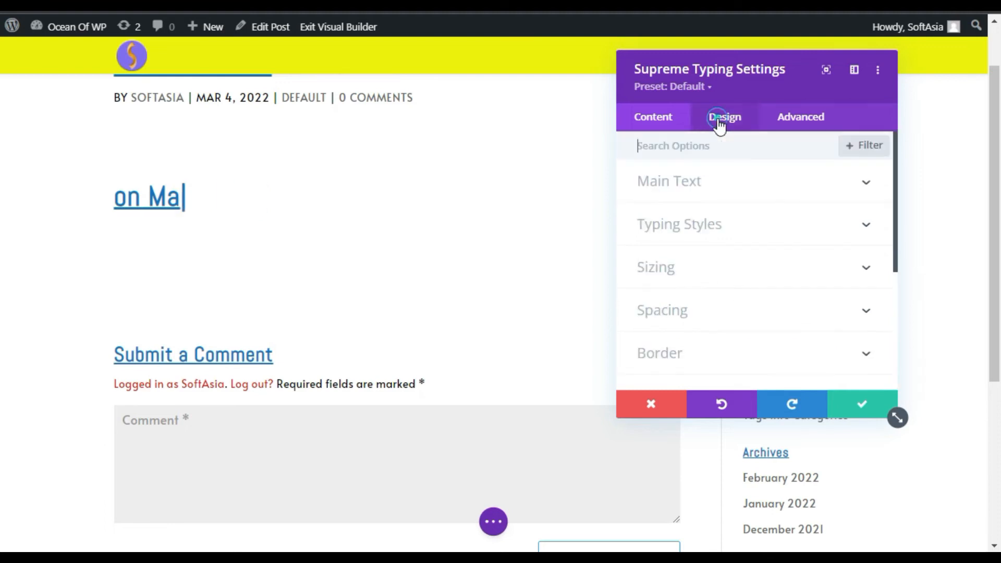
click(689, 187)
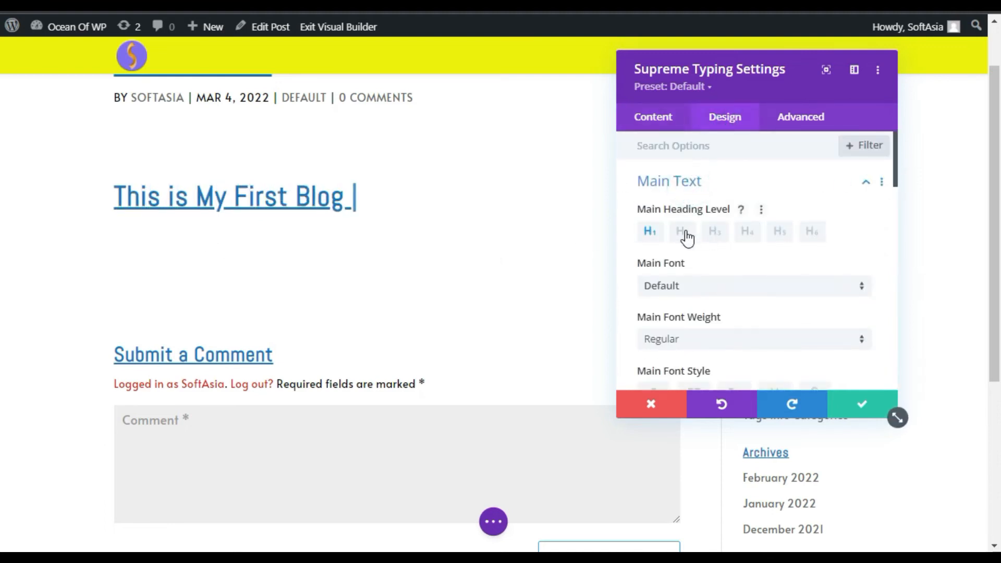
click(685, 235)
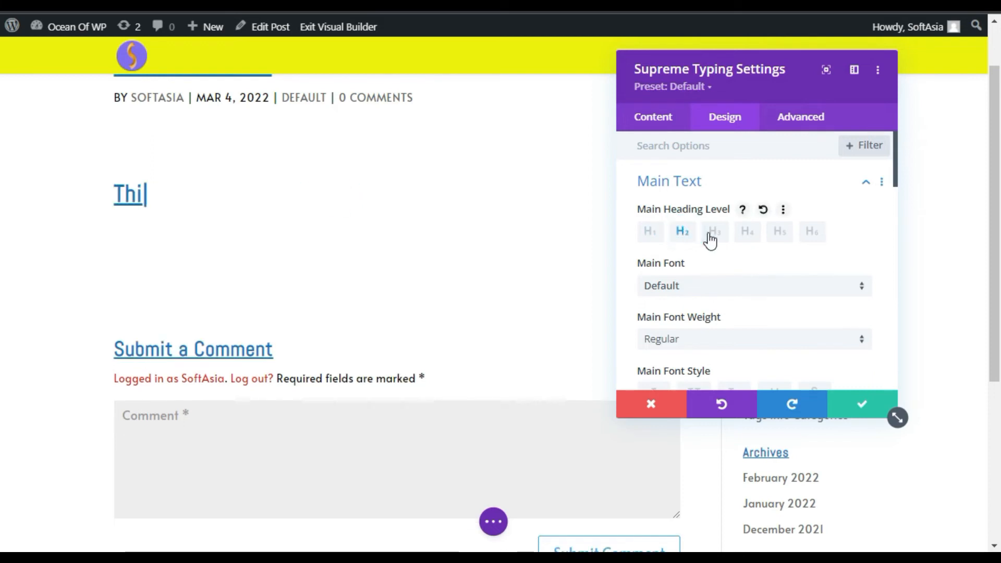
click(708, 282)
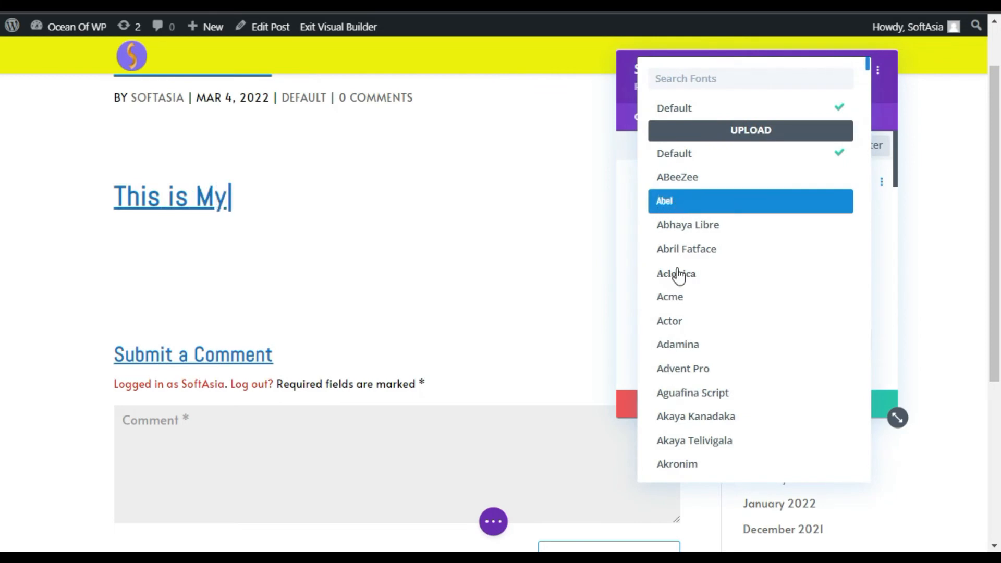
click(697, 299)
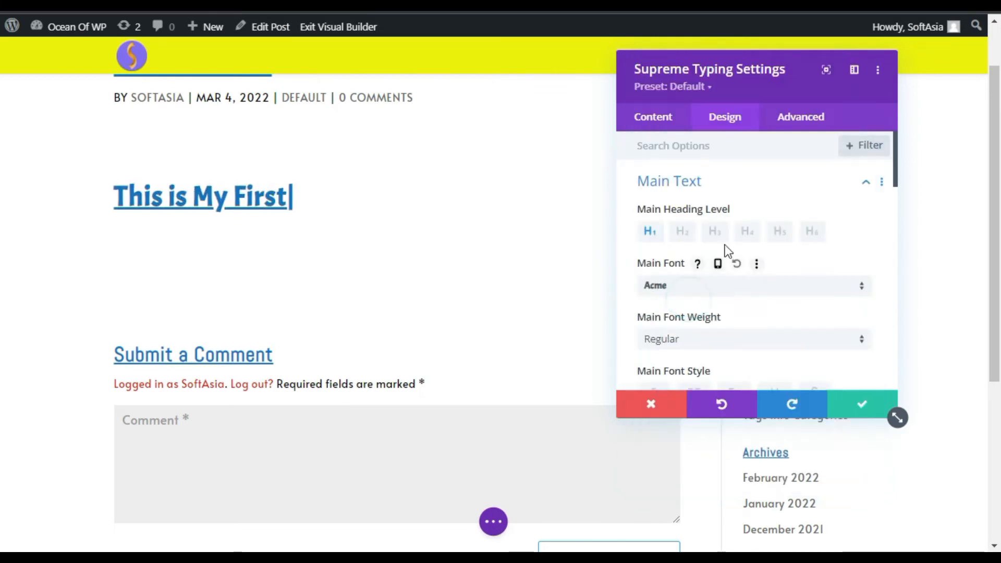
scroll(728, 251, down, 2)
click(686, 225)
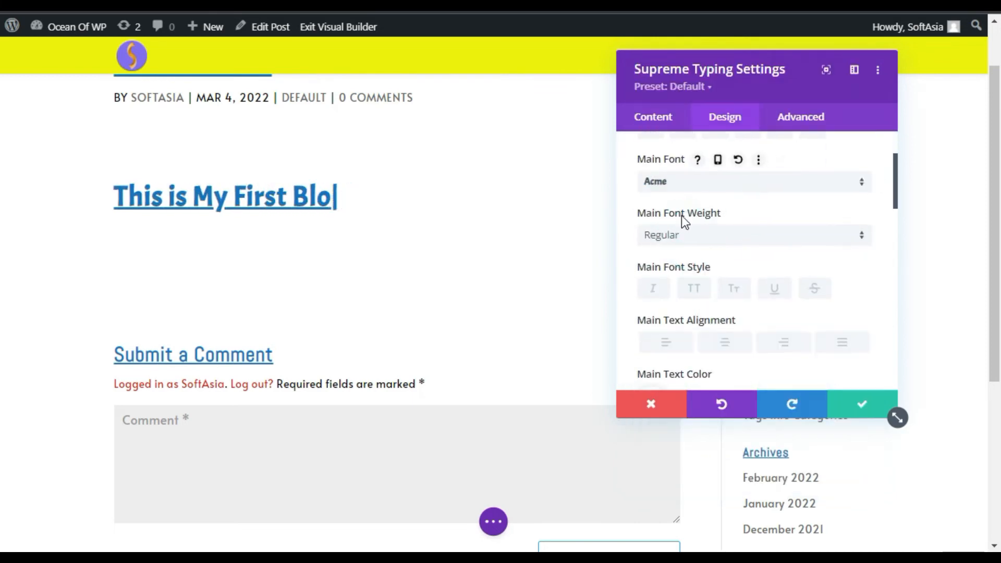
Step: Make the main text bold and, after trying red, yellow and green, colour it blue
click(708, 235)
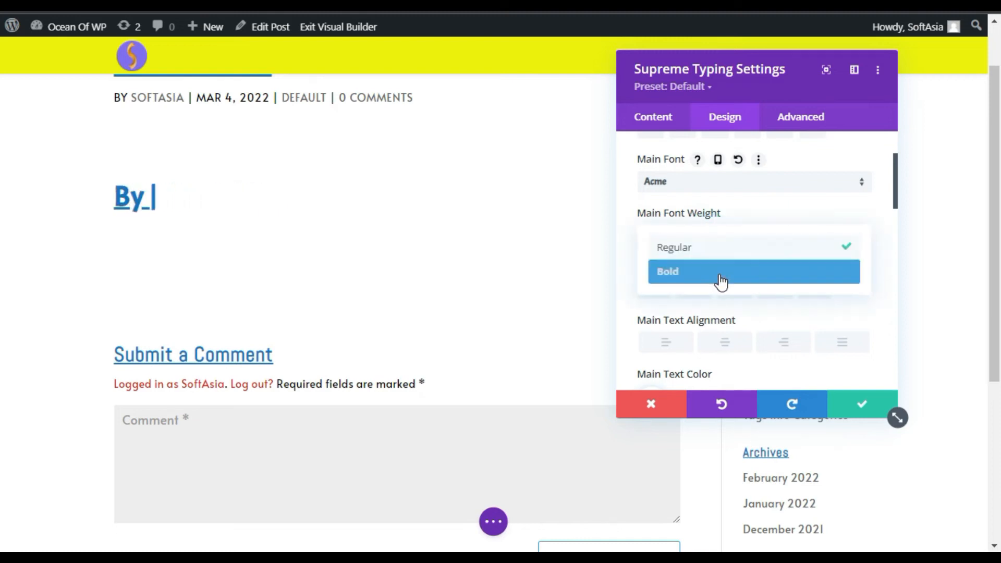
click(721, 276)
scroll(726, 235, down, 3)
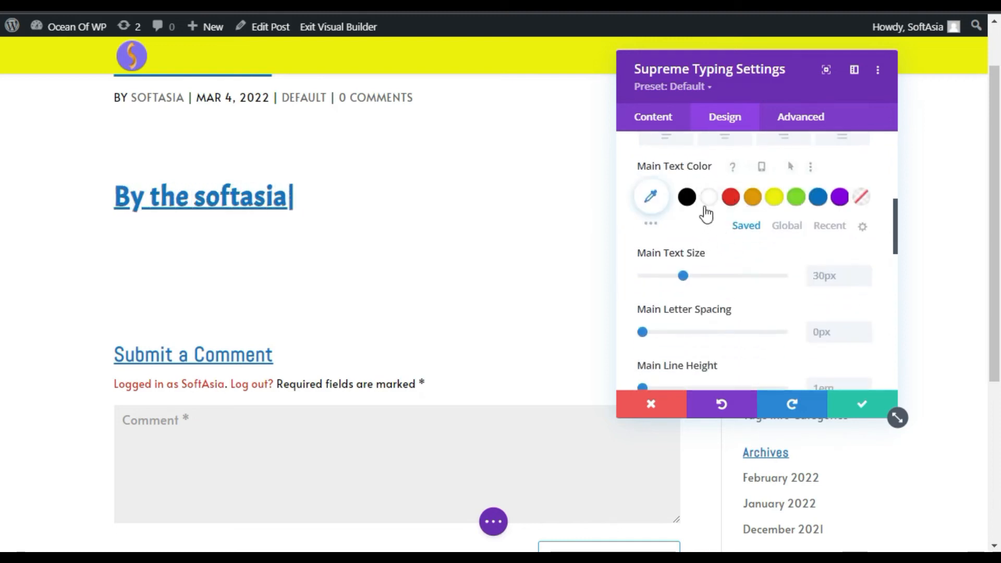
click(730, 197)
click(775, 198)
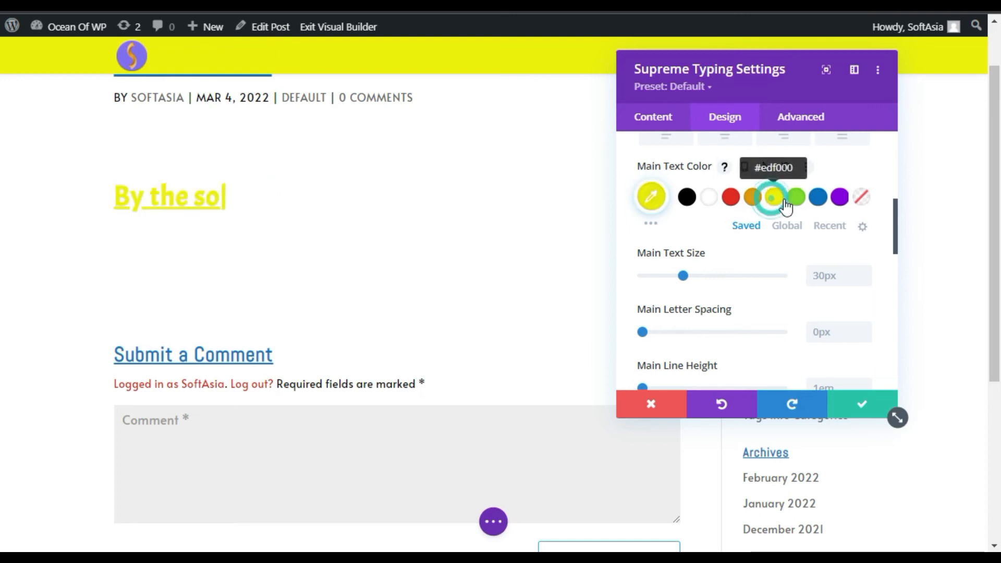
click(796, 197)
click(818, 197)
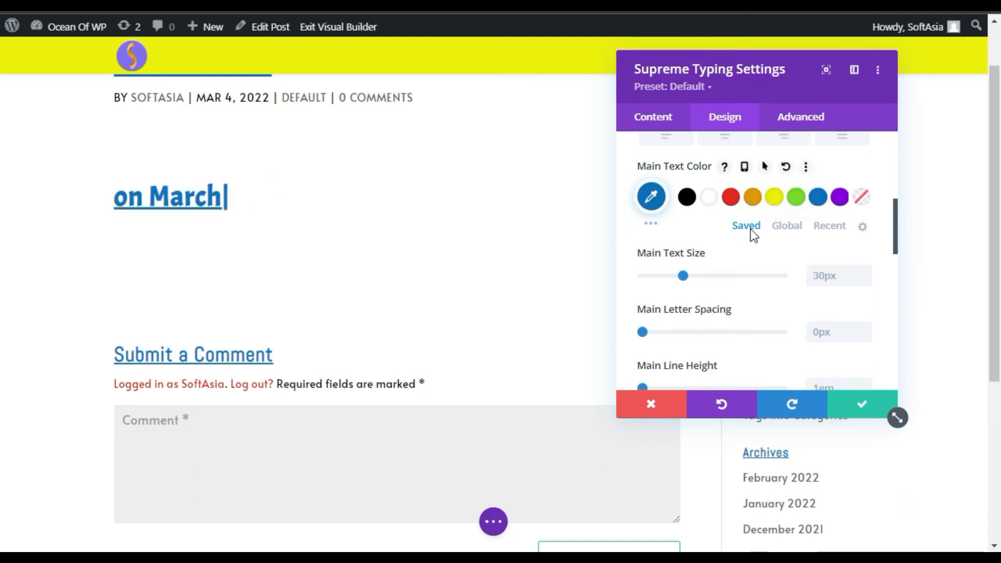
scroll(696, 262, down, 3)
scroll(727, 242, up, 1)
scroll(704, 267, up, 2)
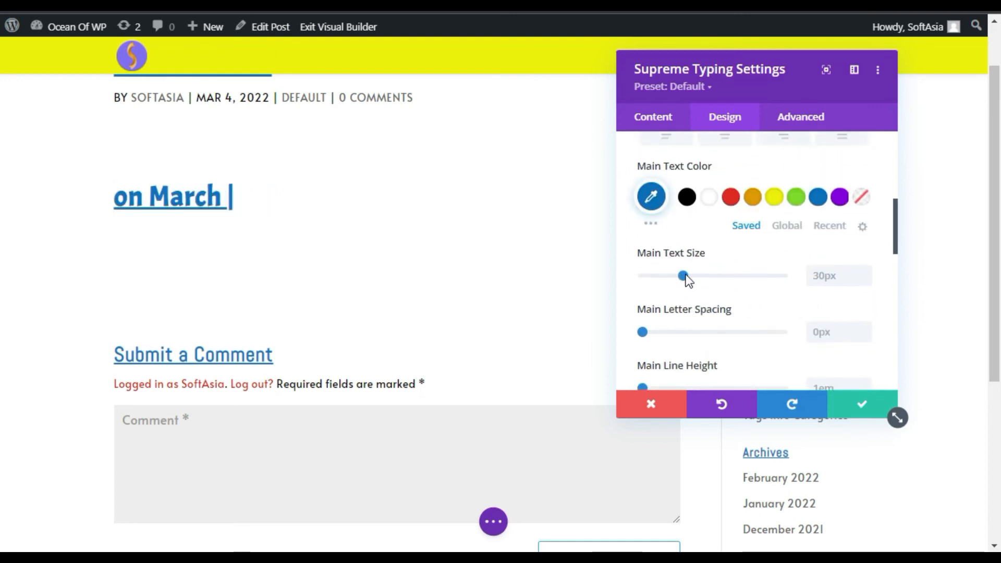
Step: Enlarge the main text to 50px and apply the second text shadow preset
drag(686, 278, 712, 282)
click(865, 274)
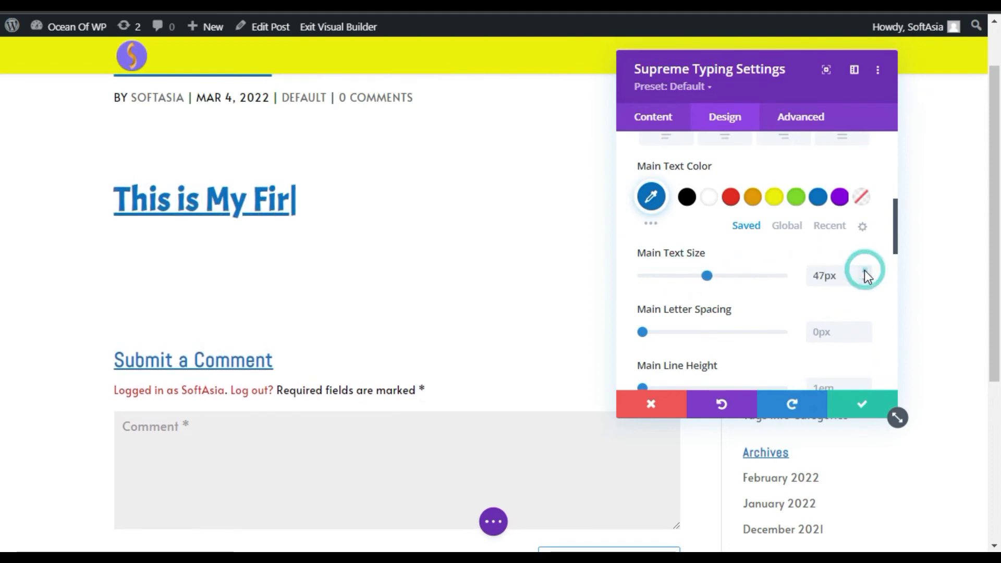
click(865, 271)
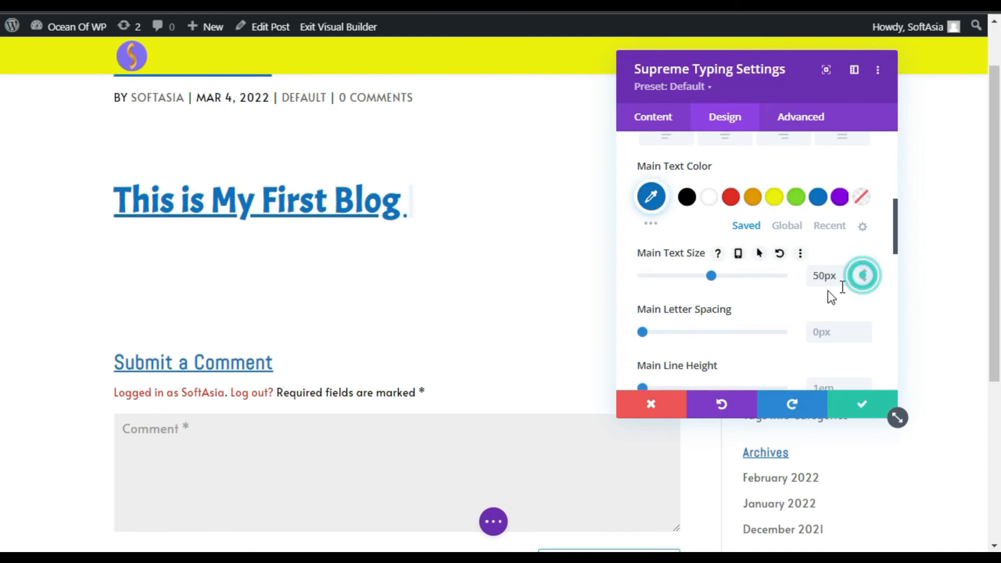
scroll(683, 329, down, 3)
click(755, 263)
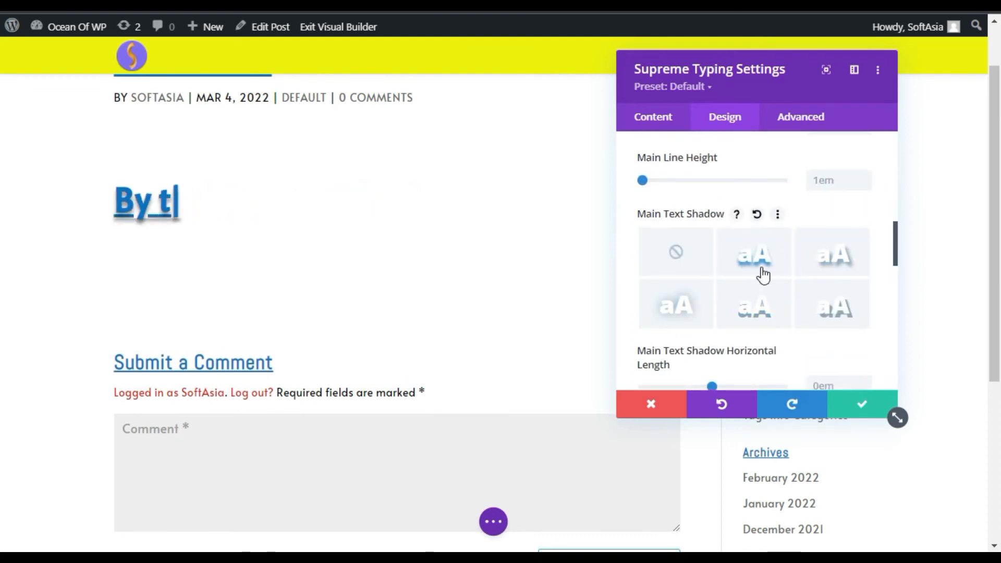
scroll(674, 226, down, 5)
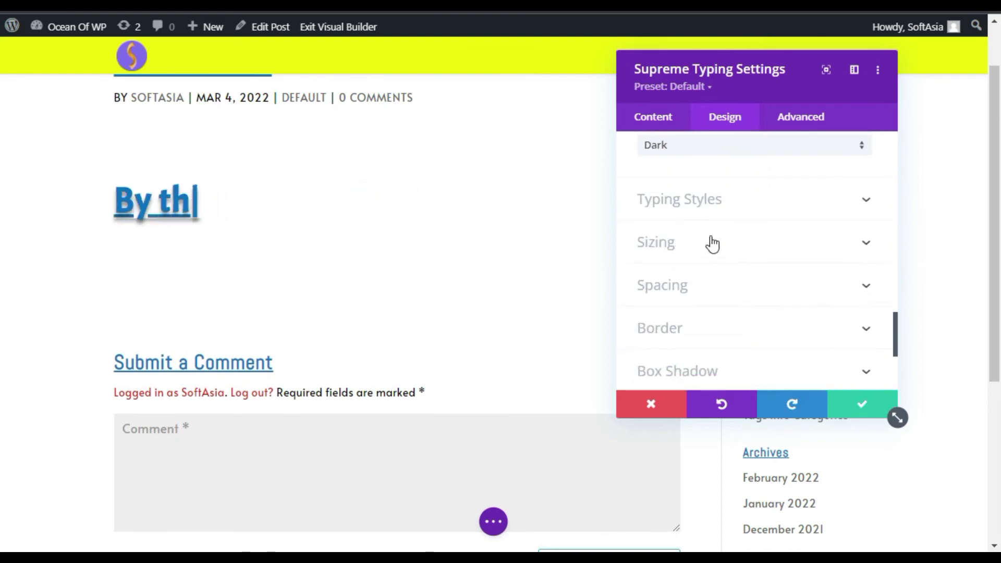
Step: Under Typing Styles set the cursor colour to green and save the module settings
click(745, 197)
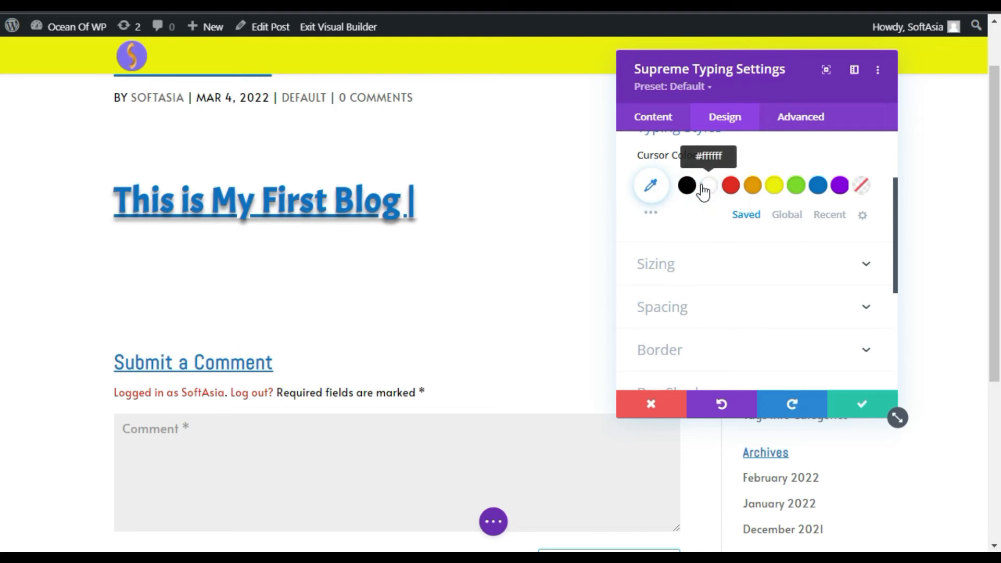
click(731, 188)
click(775, 187)
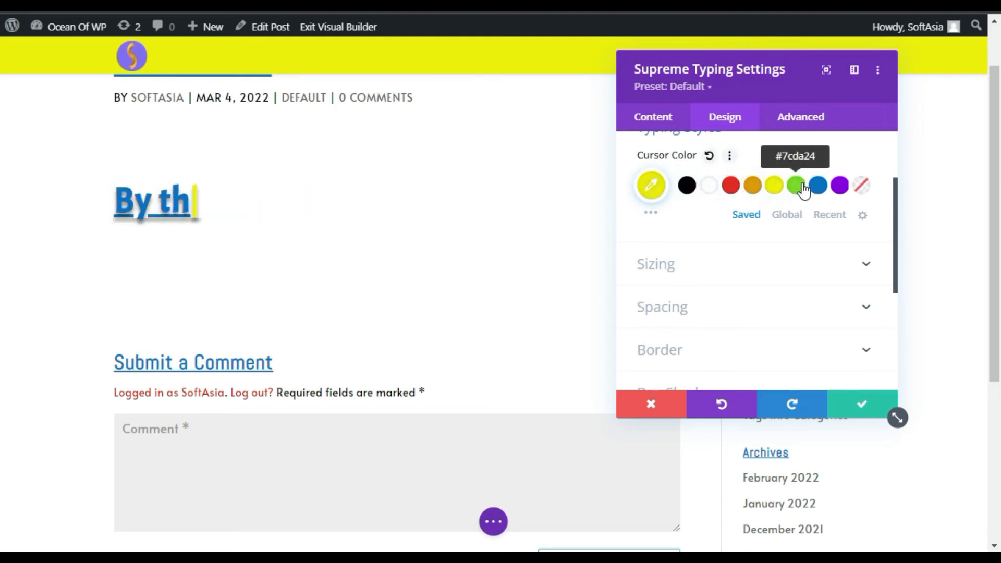
click(798, 187)
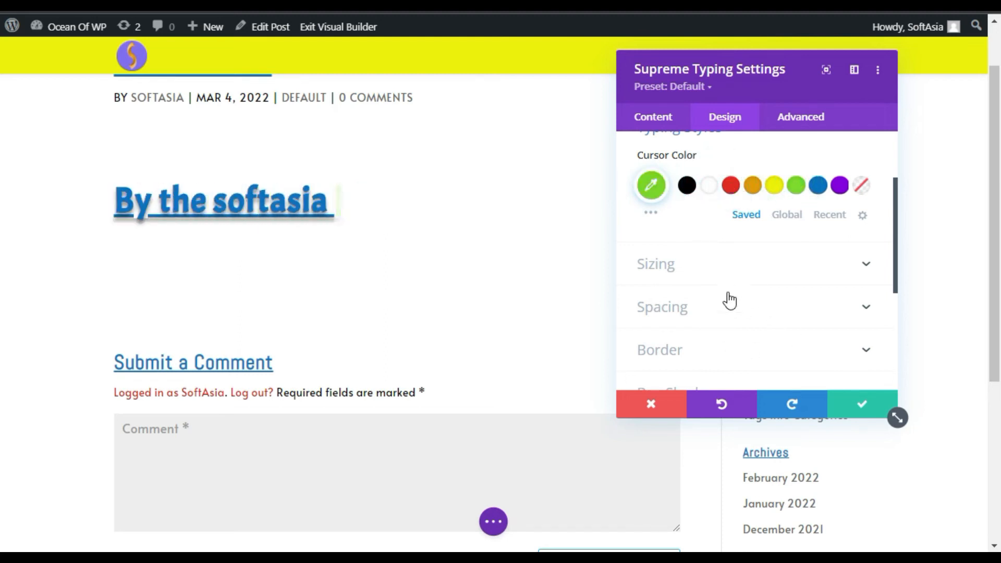
click(861, 405)
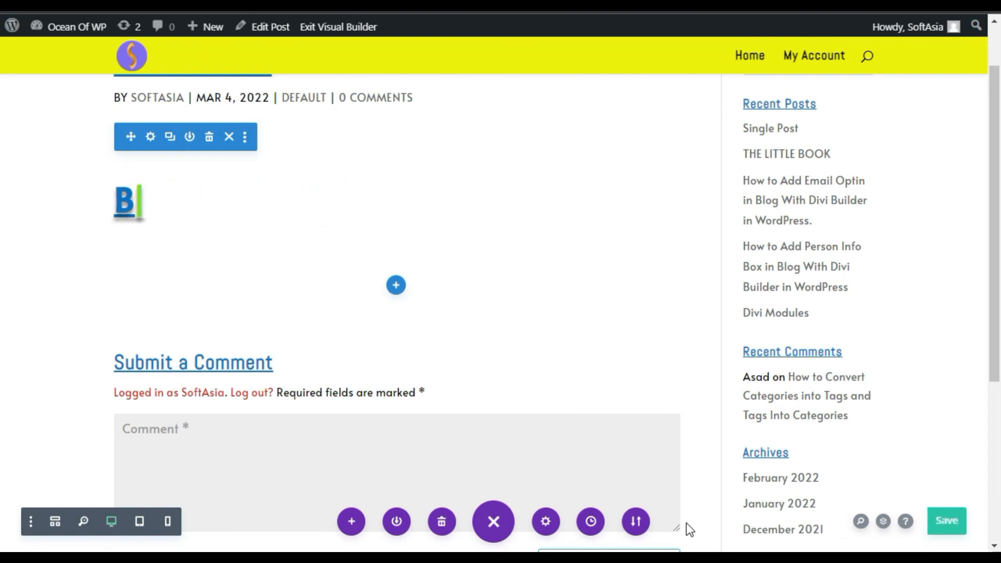
scroll(425, 395, up, 2)
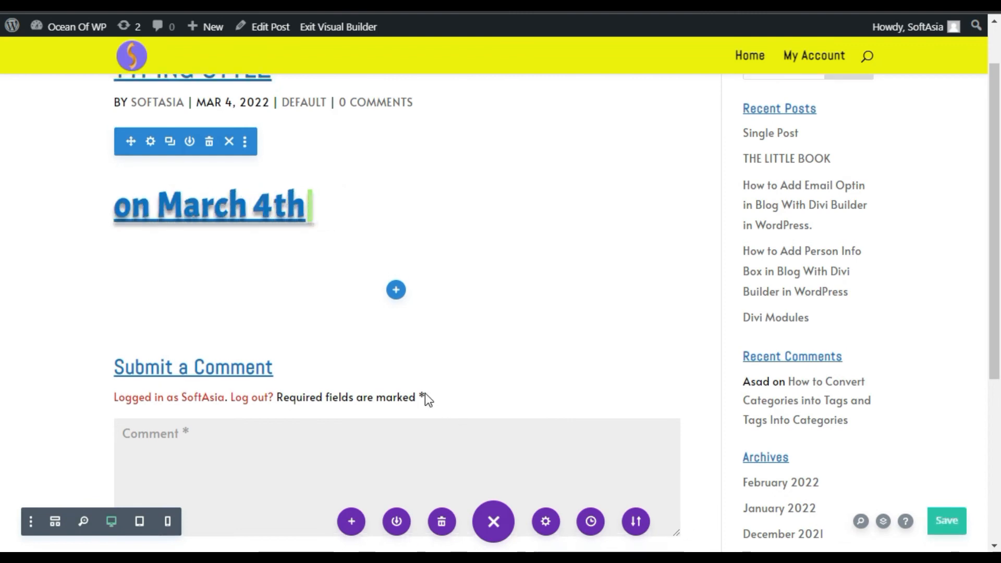